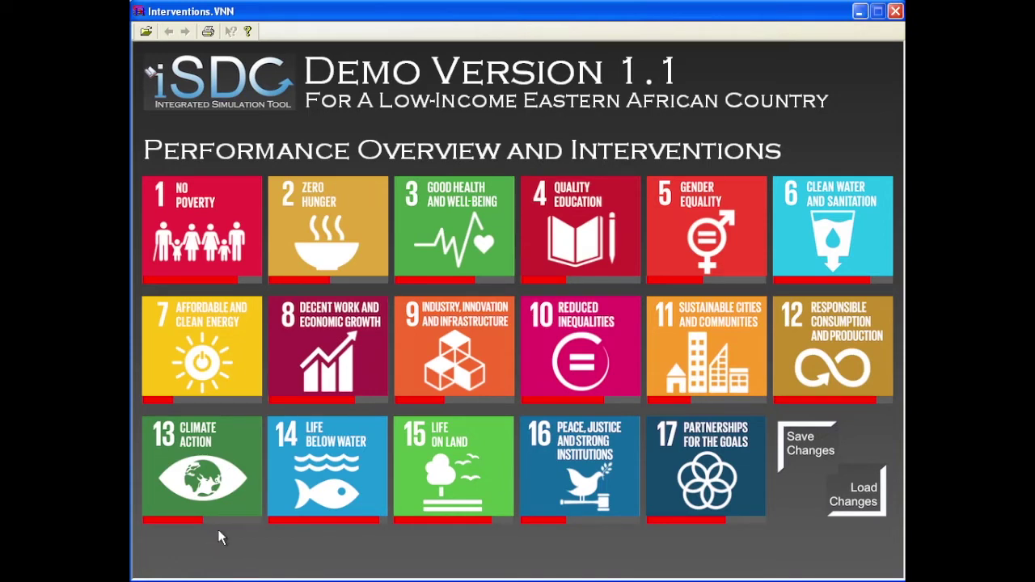
Step: Browse the Goal 7 and Goal 1 intervention pages, returning to the overview each time
{"action": "left_click", "coordinate": [212, 356]}
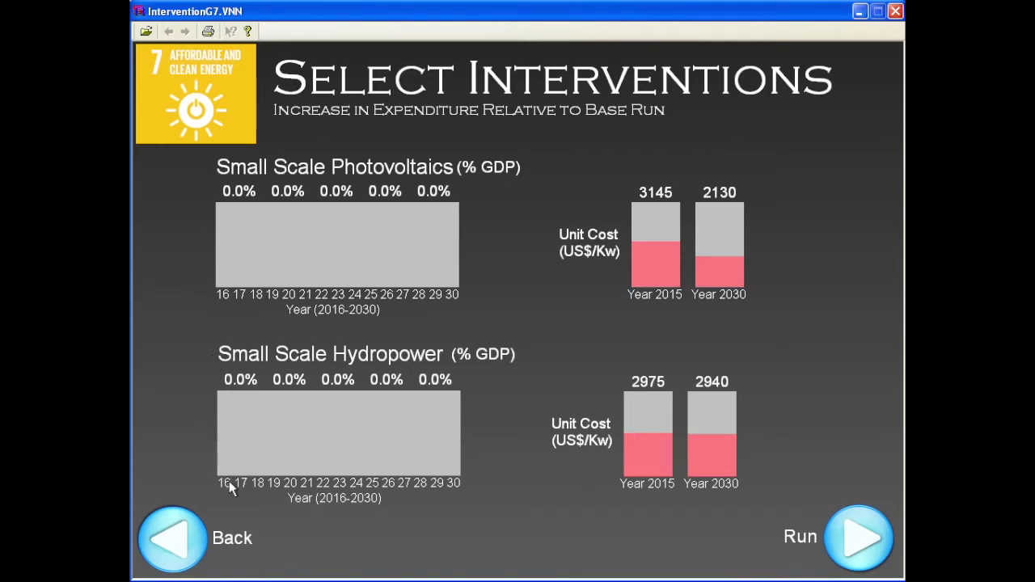
{"action": "left_click", "coordinate": [188, 520]}
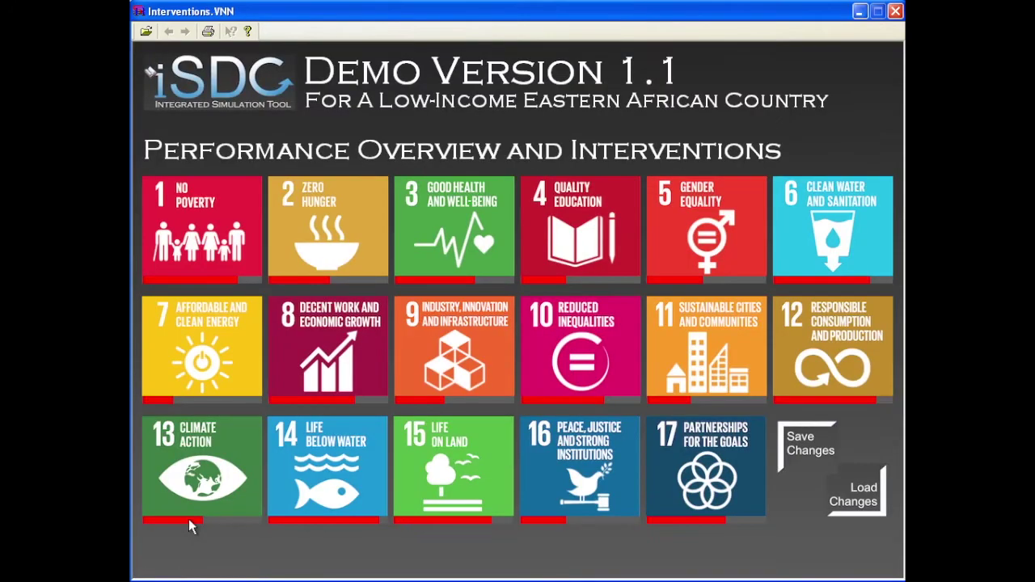
{"action": "left_click", "coordinate": [185, 235]}
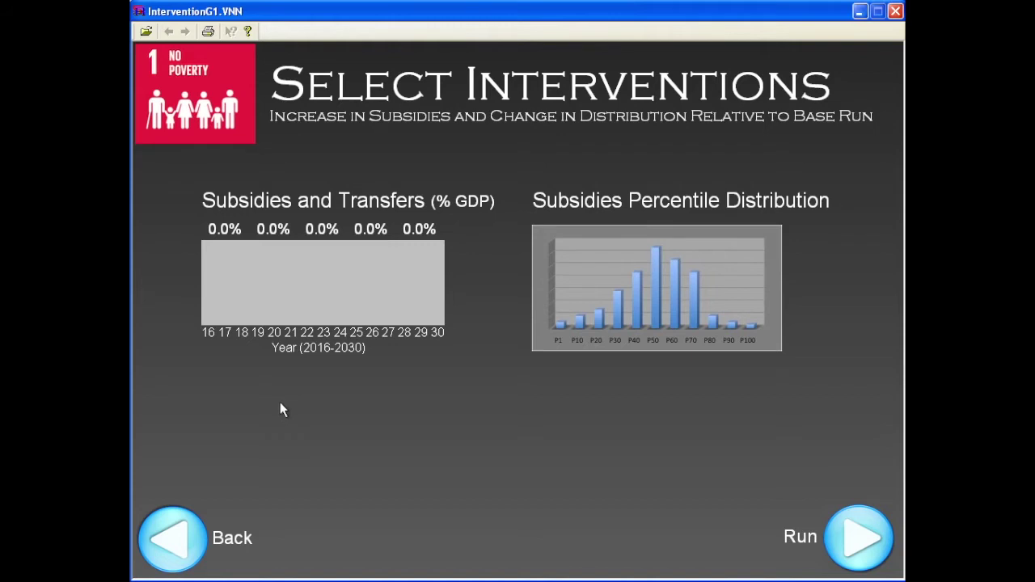
{"action": "left_click", "coordinate": [177, 526]}
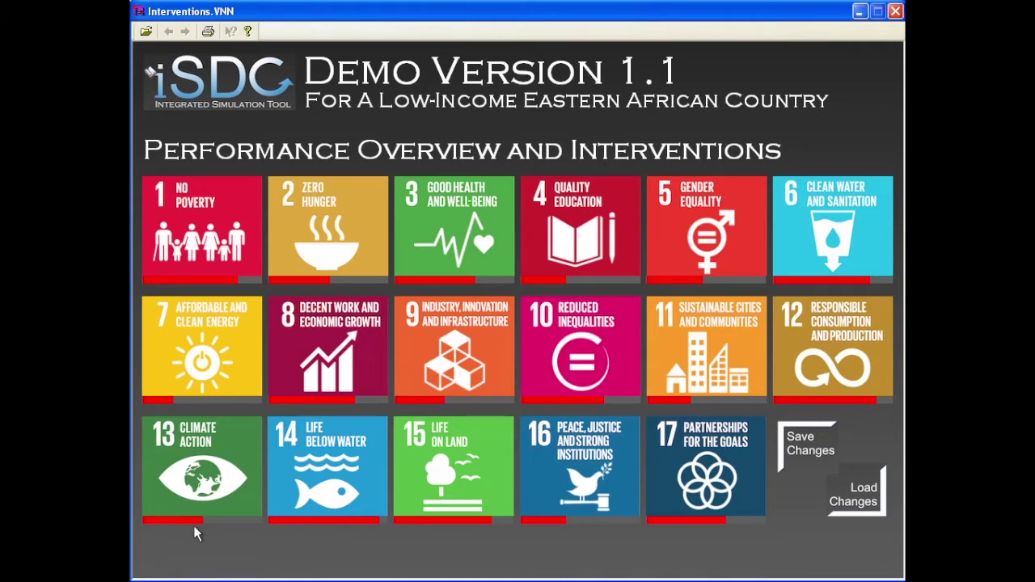
Step: On Goal 9, raise Paved Roads spending to 1.5% GDP and lower the 2015 unit cost to 96429
{"action": "left_click", "coordinate": [445, 382]}
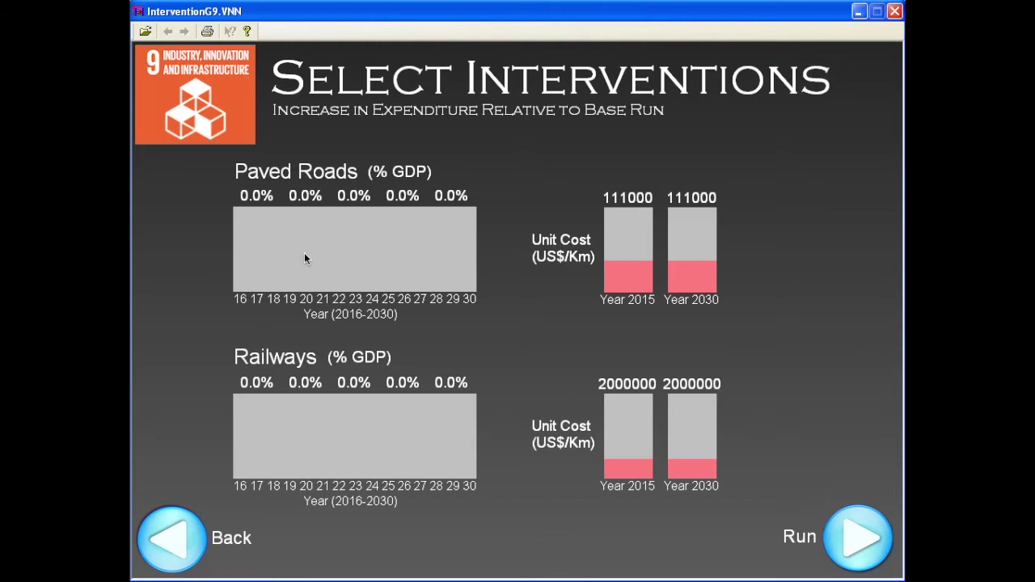
{"action": "left_click", "coordinate": [251, 260]}
{"action": "left_click_drag", "start_coordinate": [251, 260], "coordinate": [251, 252]}
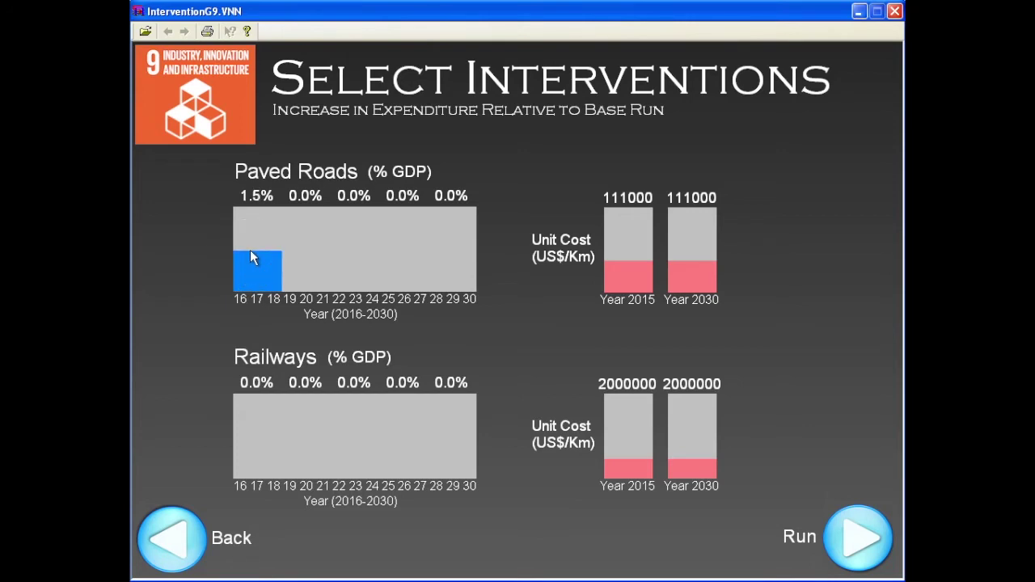
{"action": "left_click", "coordinate": [309, 259]}
{"action": "left_click", "coordinate": [309, 254]}
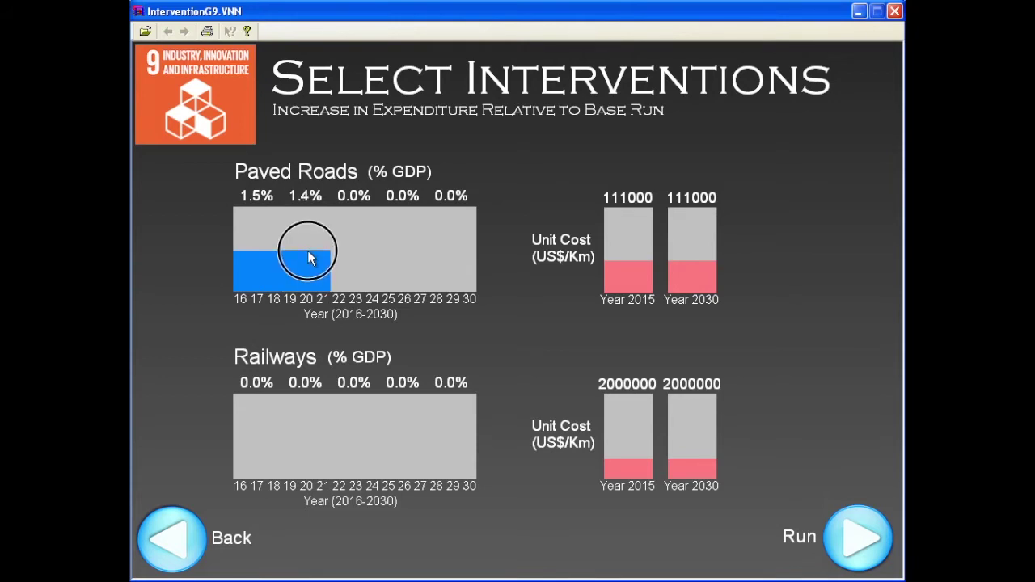
{"action": "mouse_move", "coordinate": [352, 247]}
{"action": "left_mouse_down"}
{"action": "mouse_move", "coordinate": [321, 254]}
{"action": "mouse_move", "coordinate": [376, 269]}
{"action": "mouse_move", "coordinate": [397, 251]}
{"action": "mouse_move", "coordinate": [446, 251]}
{"action": "left_mouse_up"}
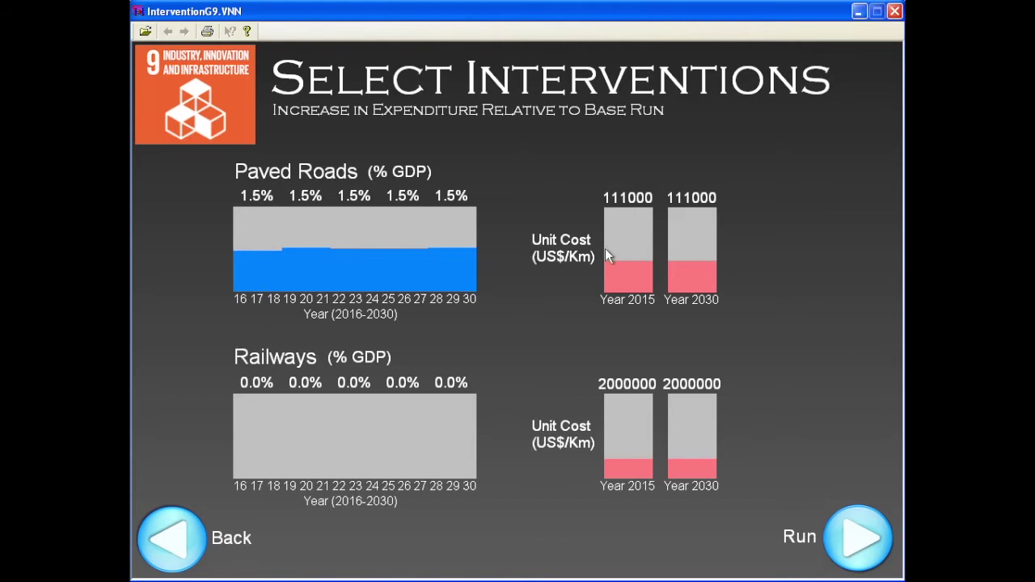
{"action": "left_click_drag", "start_coordinate": [618, 257], "coordinate": [618, 266]}
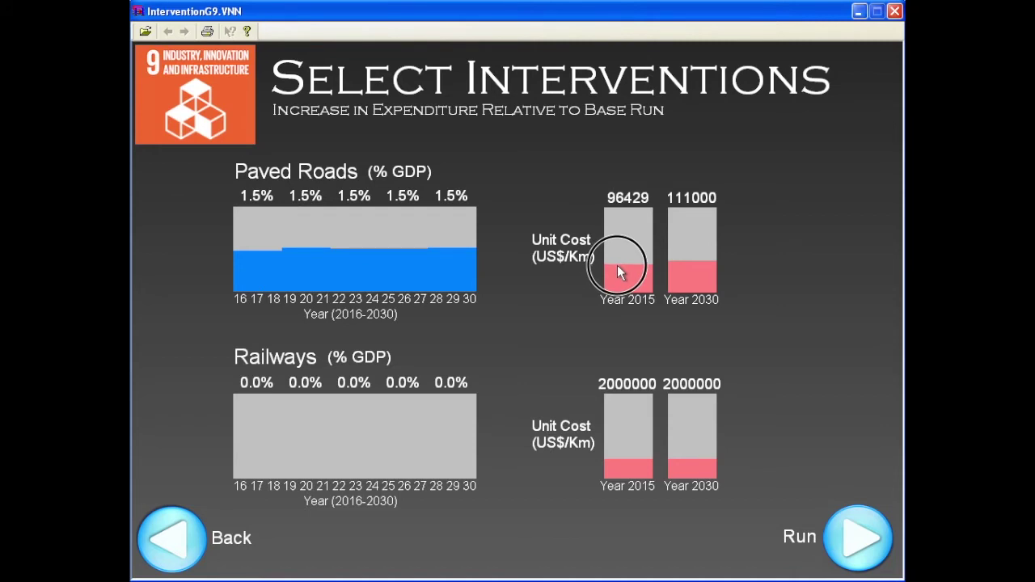
Step: Raise the 2030 paved-road unit cost to 147322 and go back to the all-goals overview
{"action": "left_click_drag", "start_coordinate": [686, 262], "coordinate": [686, 251]}
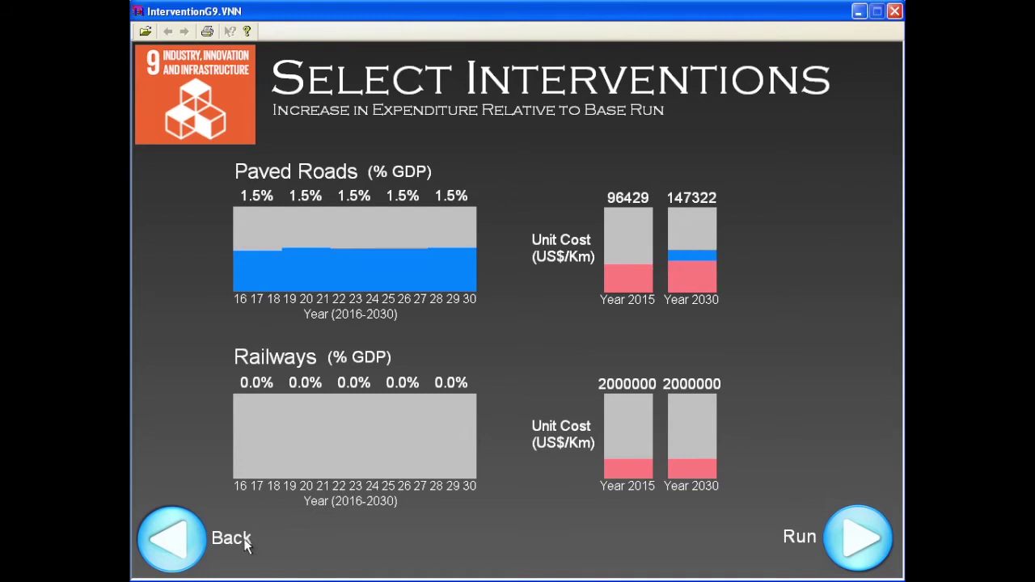
{"action": "left_click", "coordinate": [219, 539]}
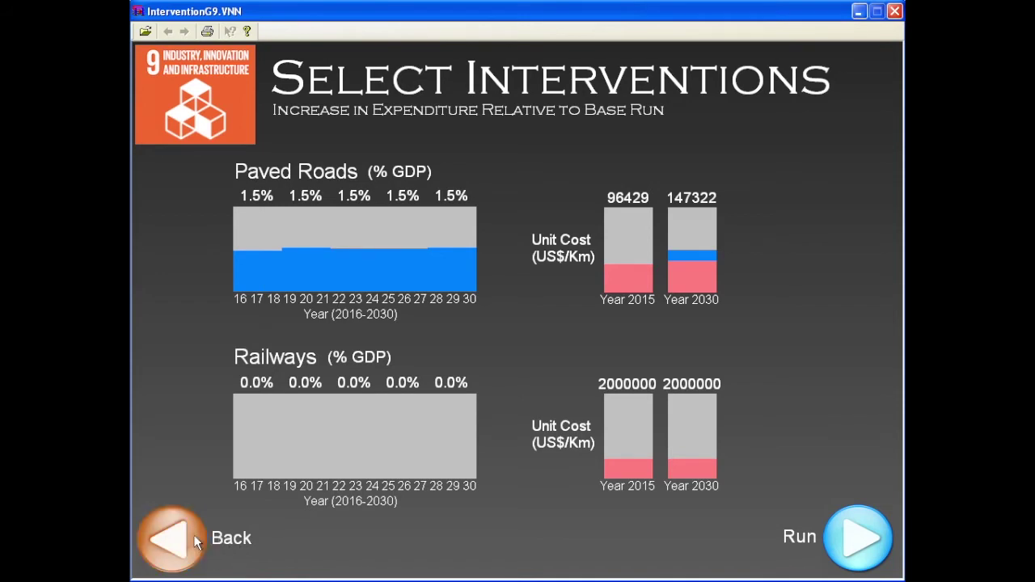
{"action": "left_click", "coordinate": [194, 537]}
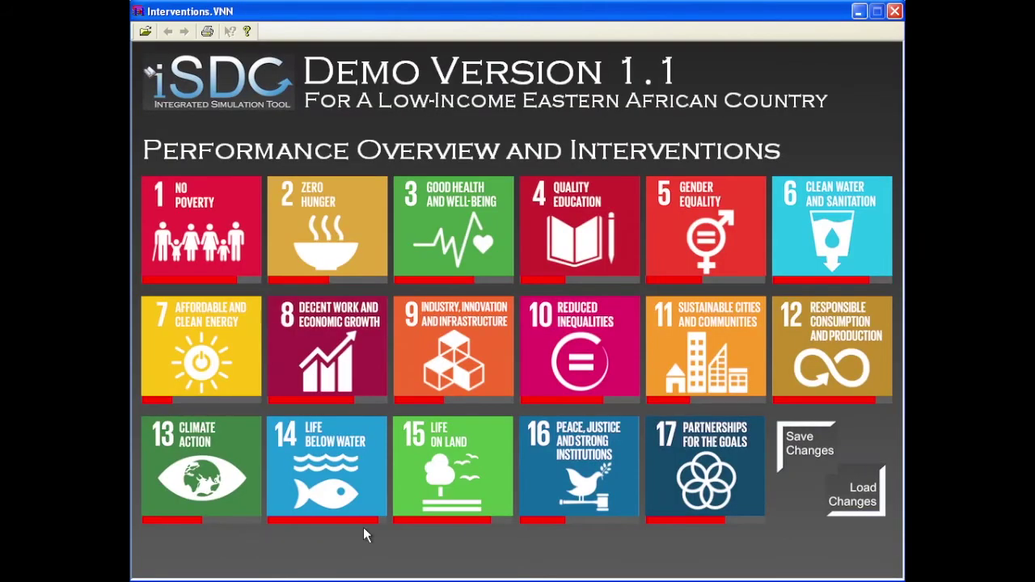
Step: Open the Goal 17 Partnerships page showing the SDG budget and foreign grants charts
{"action": "left_click", "coordinate": [686, 472]}
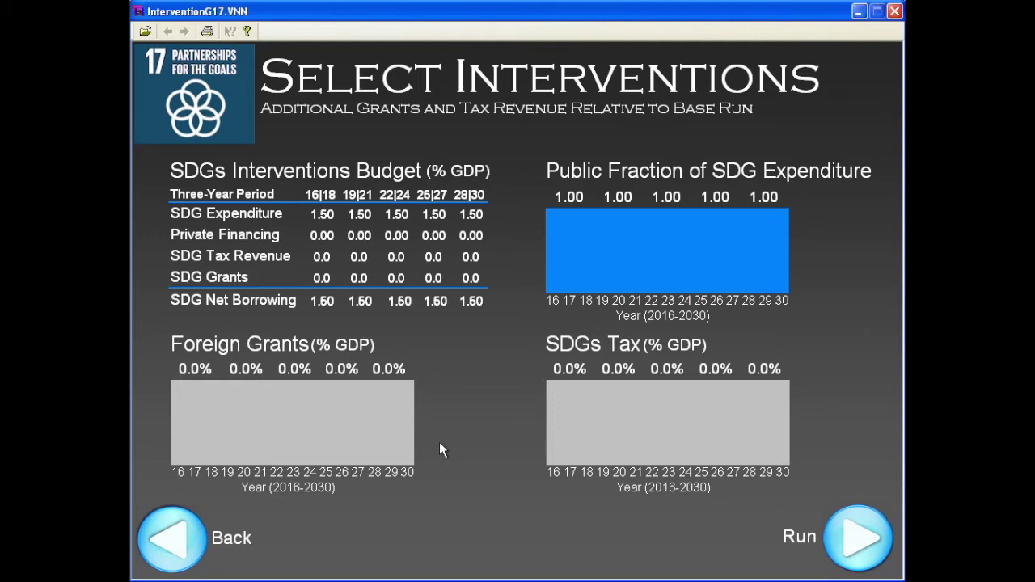
Step: Set foreign grants to 1.5% of GDP for all five periods, then run the simulation
{"action": "left_click", "coordinate": [176, 418]}
{"action": "left_click", "coordinate": [184, 423]}
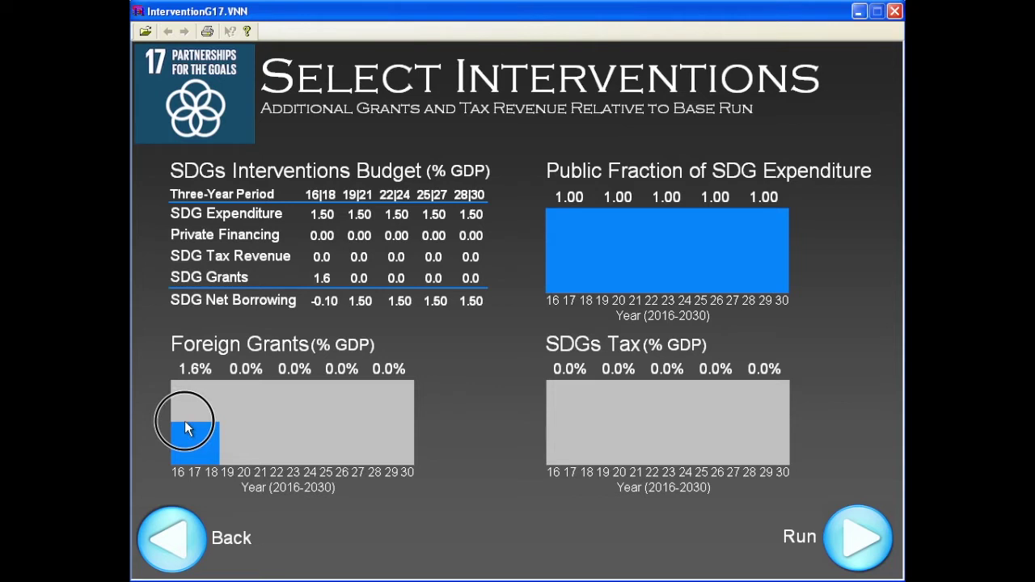
{"action": "left_click", "coordinate": [243, 421]}
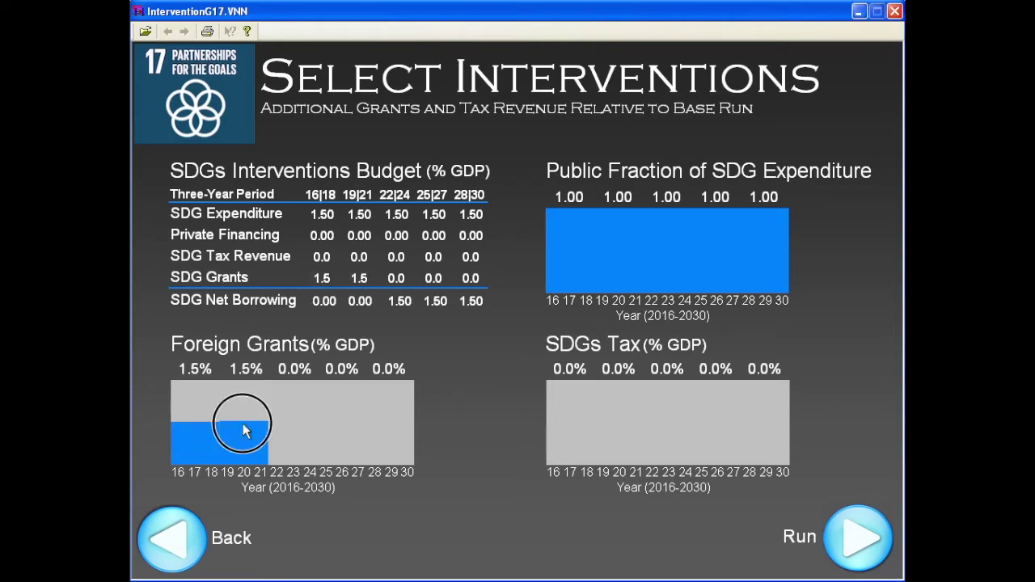
{"action": "left_click", "coordinate": [295, 429]}
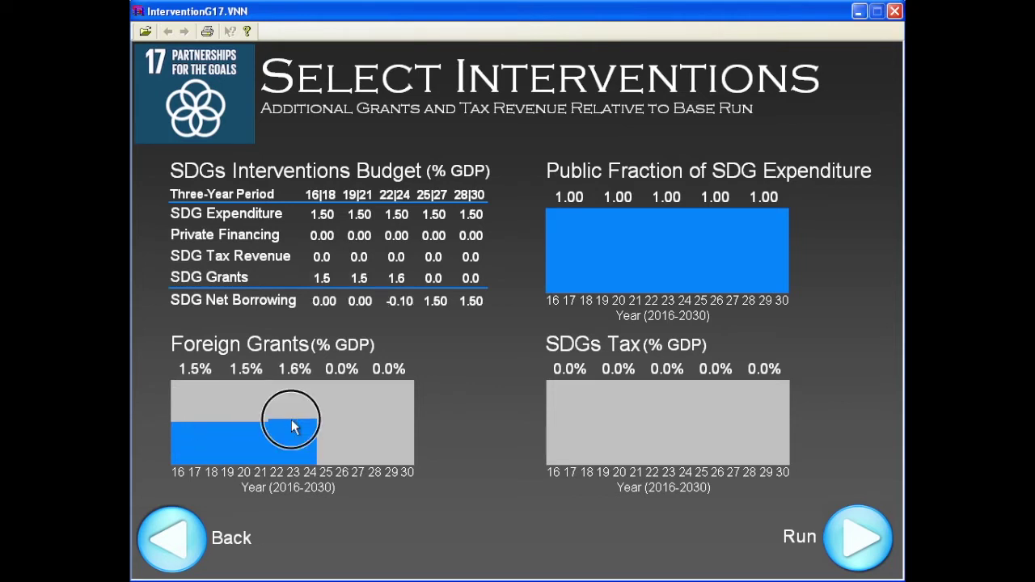
{"action": "left_click", "coordinate": [295, 431]}
{"action": "left_click", "coordinate": [326, 422]}
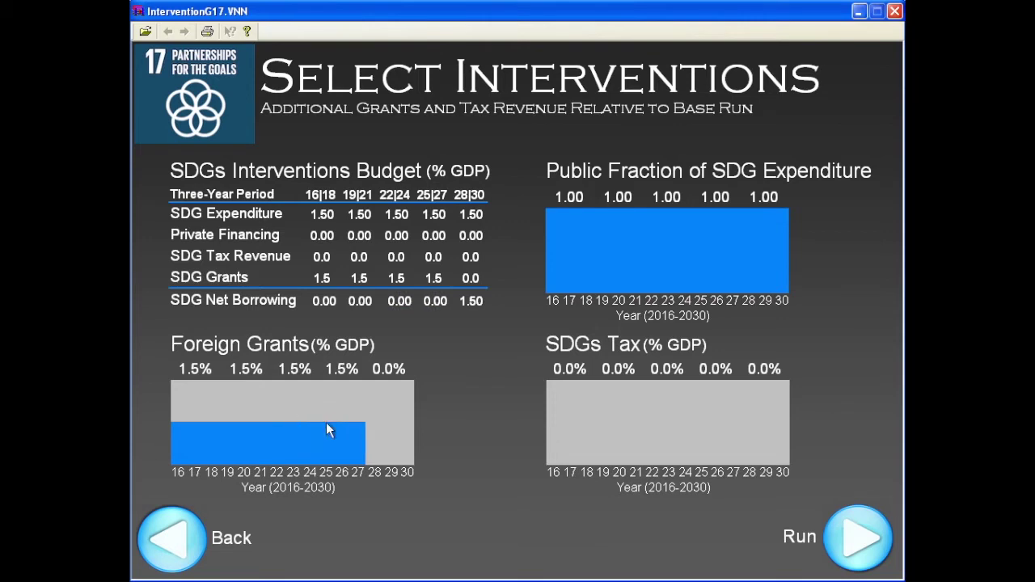
{"action": "left_click", "coordinate": [384, 424]}
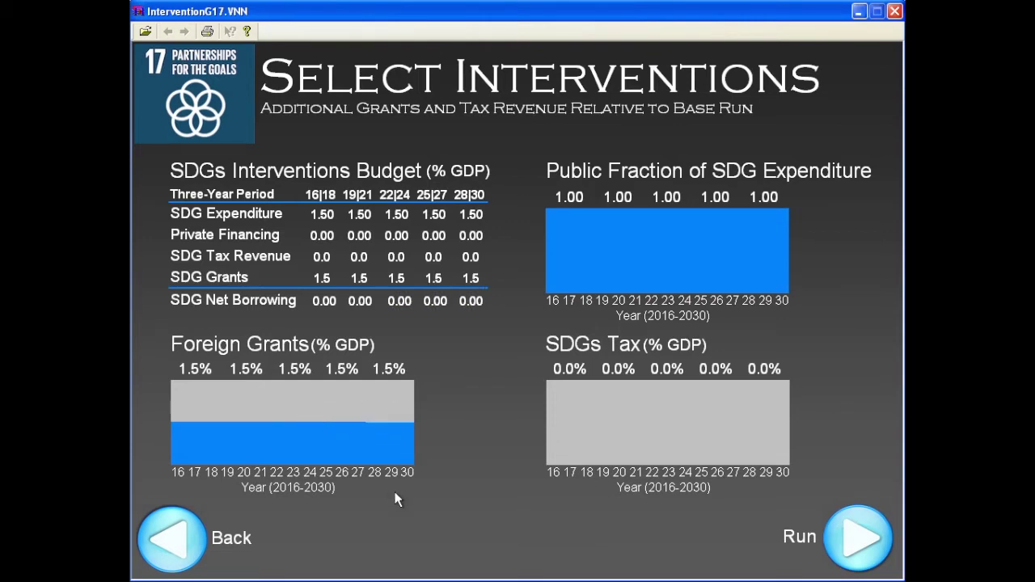
{"action": "left_click", "coordinate": [837, 522]}
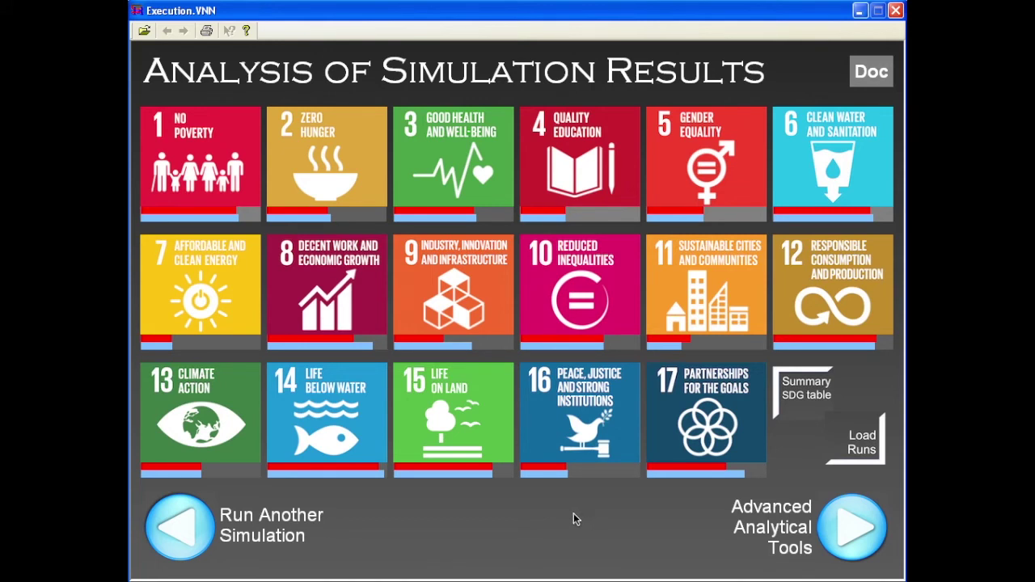
Step: After the run finishes, open the SDG 9 Industry, Innovation and Infrastructure results diagram
{"action": "left_click", "coordinate": [452, 296]}
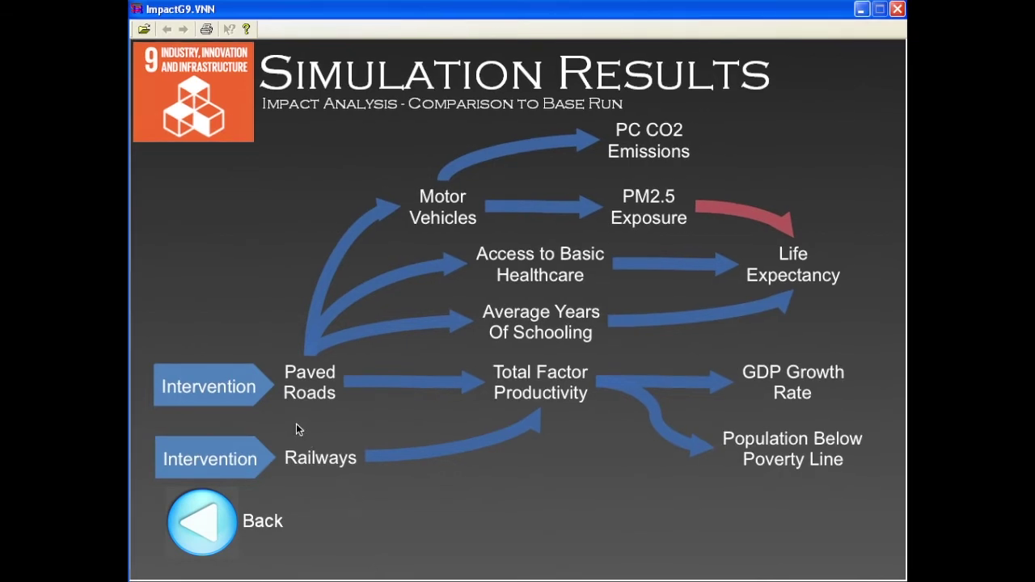
{"action": "left_click", "coordinate": [326, 386]}
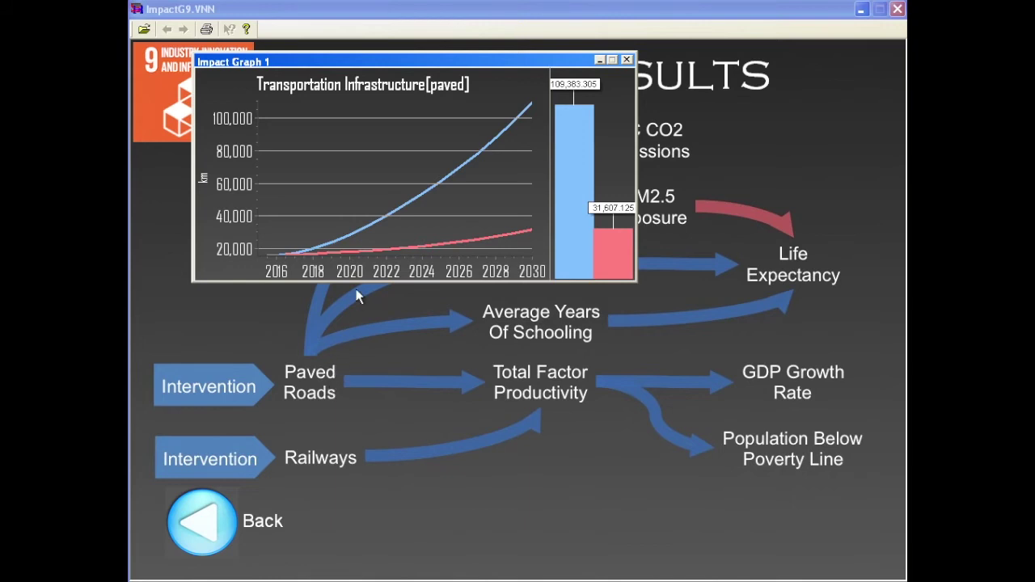
{"action": "left_click", "coordinate": [627, 58]}
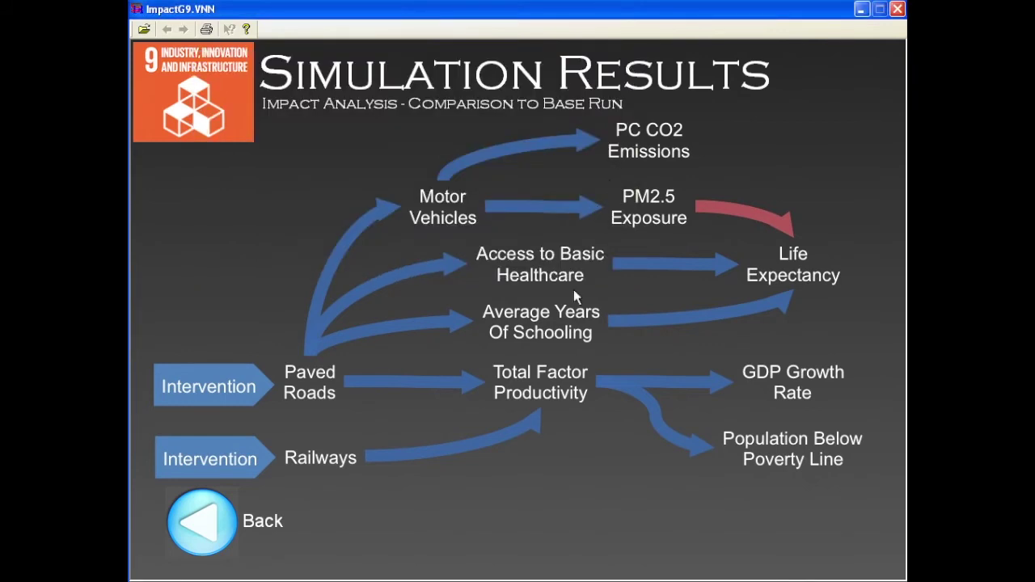
{"action": "left_click", "coordinate": [546, 382]}
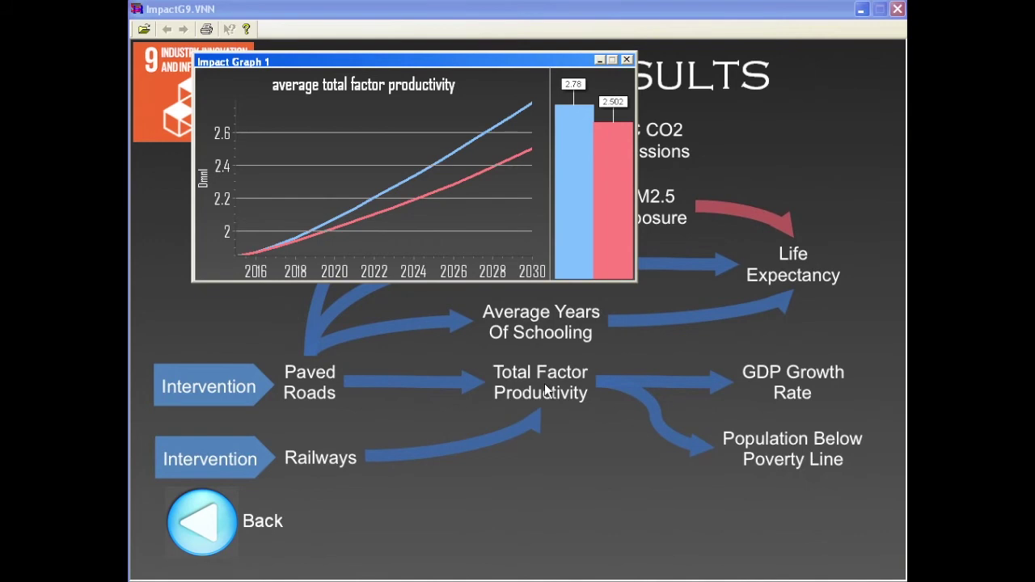
{"action": "left_click", "coordinate": [798, 387]}
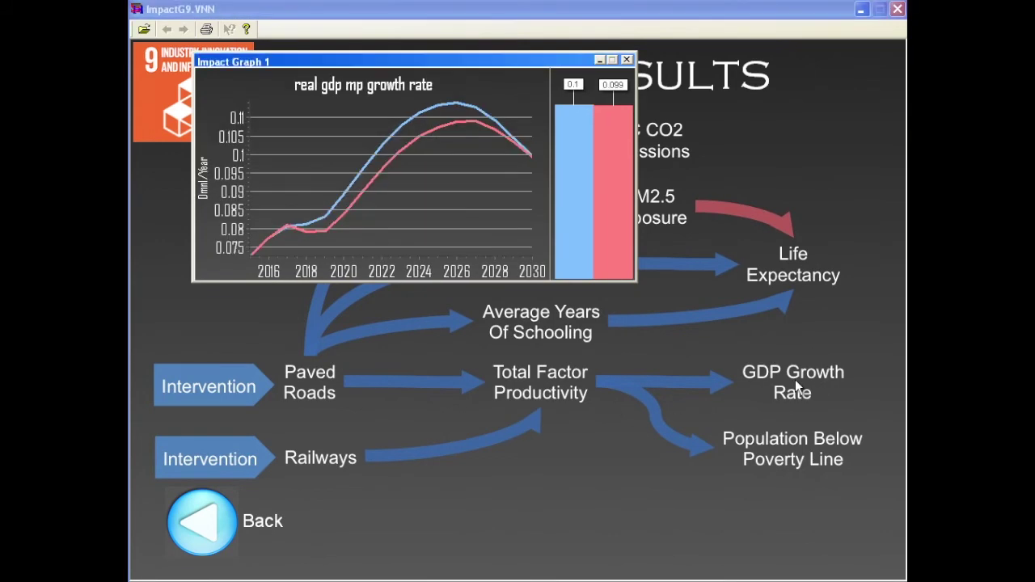
{"action": "left_click", "coordinate": [813, 451]}
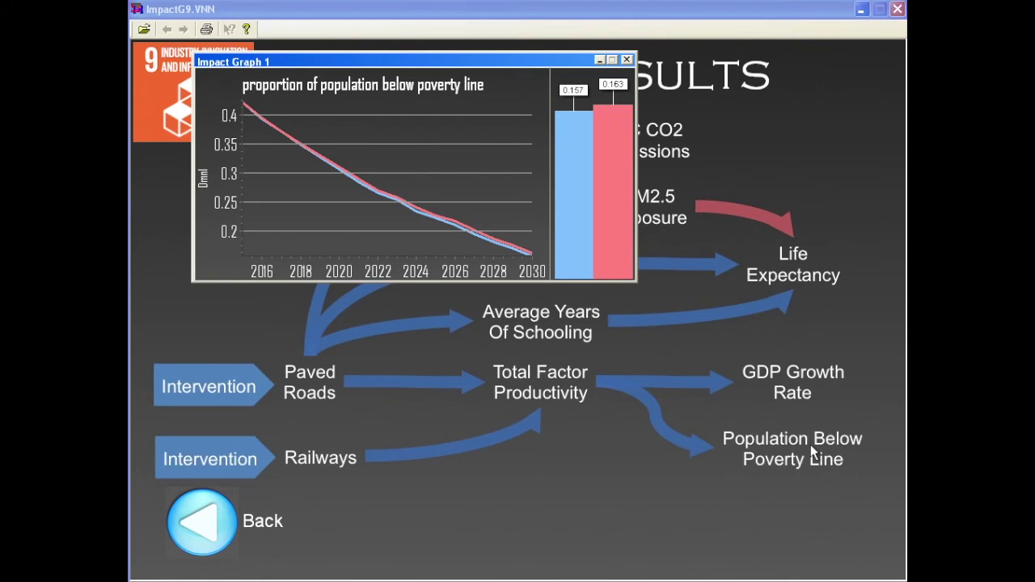
{"action": "left_click", "coordinate": [627, 60]}
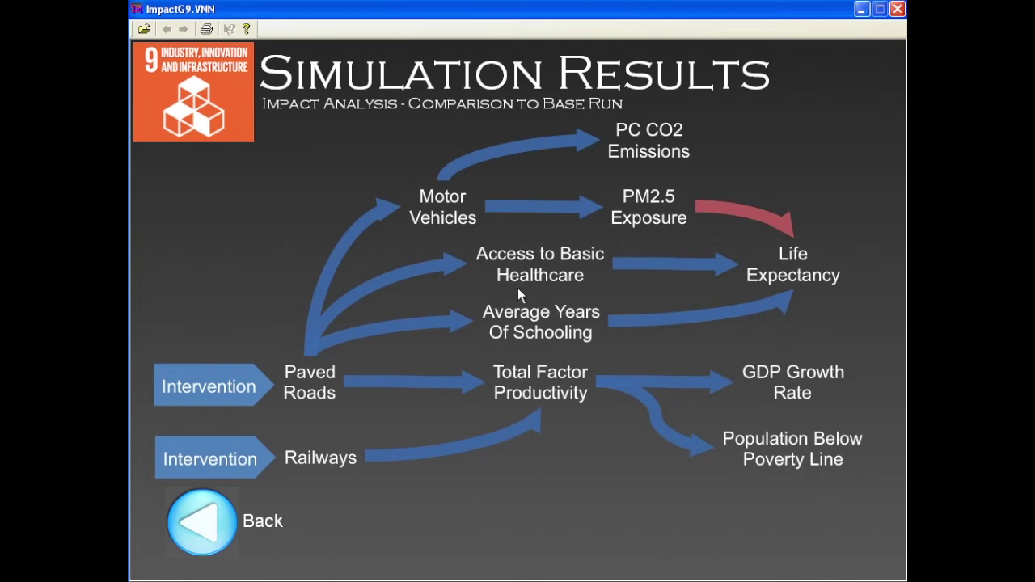
Step: Review and close the schooling, basic healthcare and motor vehicles impact graphs
{"action": "left_click", "coordinate": [517, 333]}
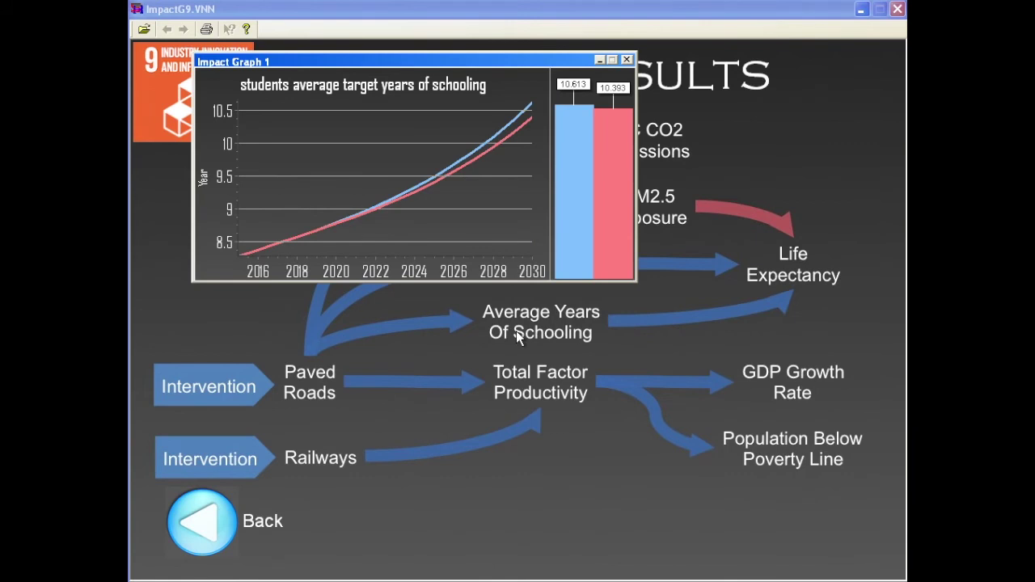
{"action": "left_click", "coordinate": [627, 60]}
{"action": "left_click", "coordinate": [571, 267]}
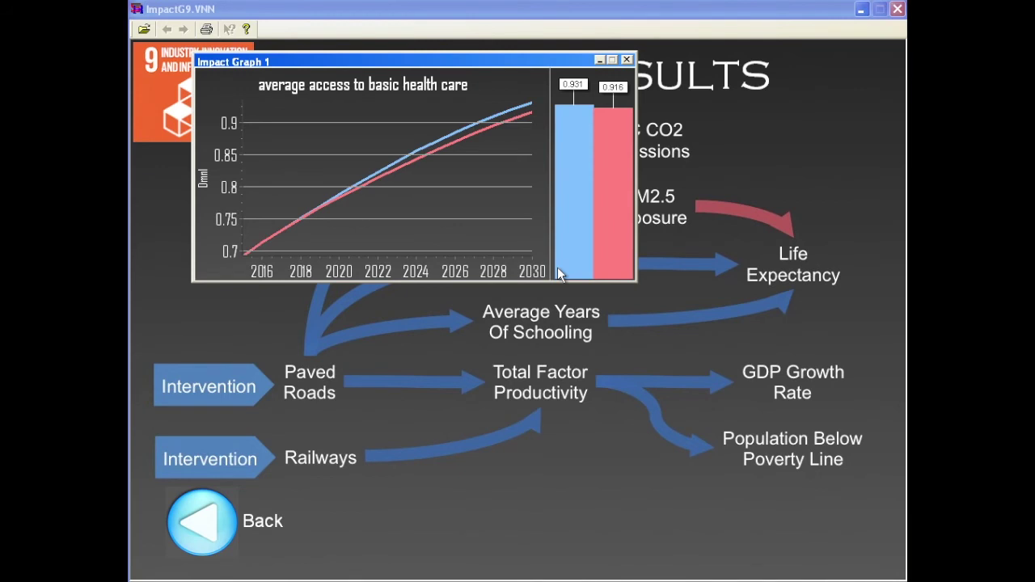
{"action": "left_click", "coordinate": [628, 61]}
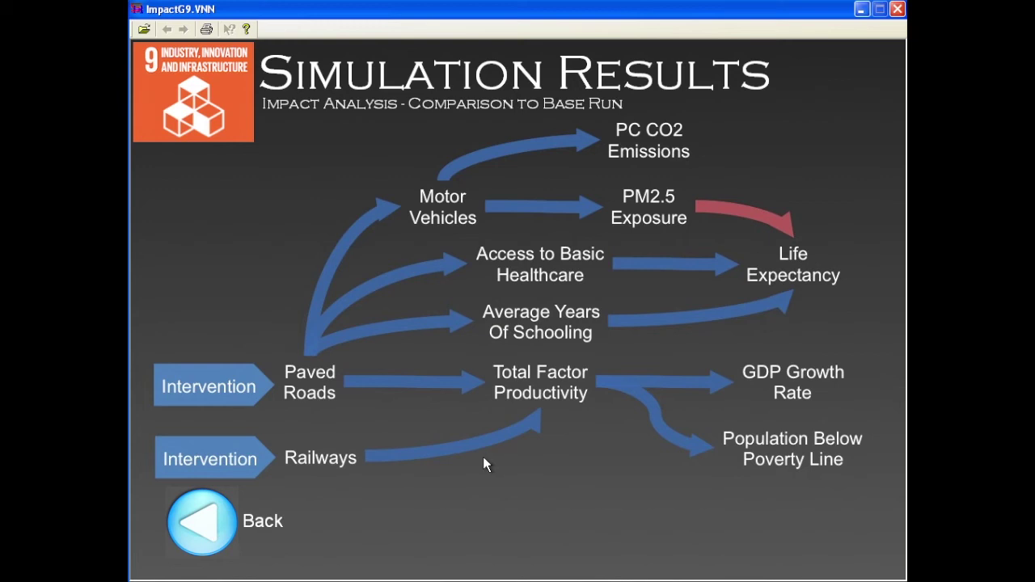
{"action": "left_click", "coordinate": [437, 210]}
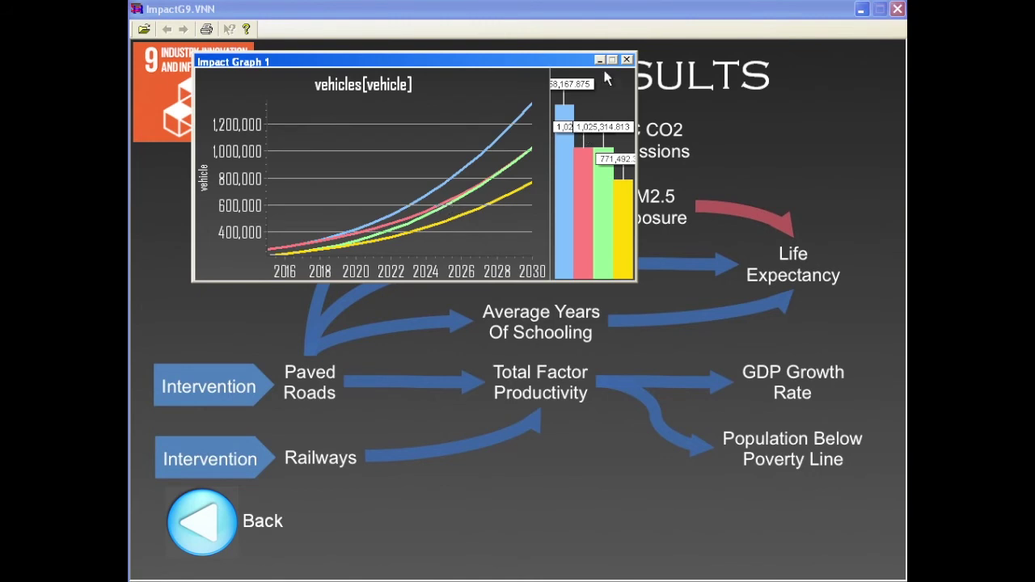
{"action": "left_click", "coordinate": [627, 60]}
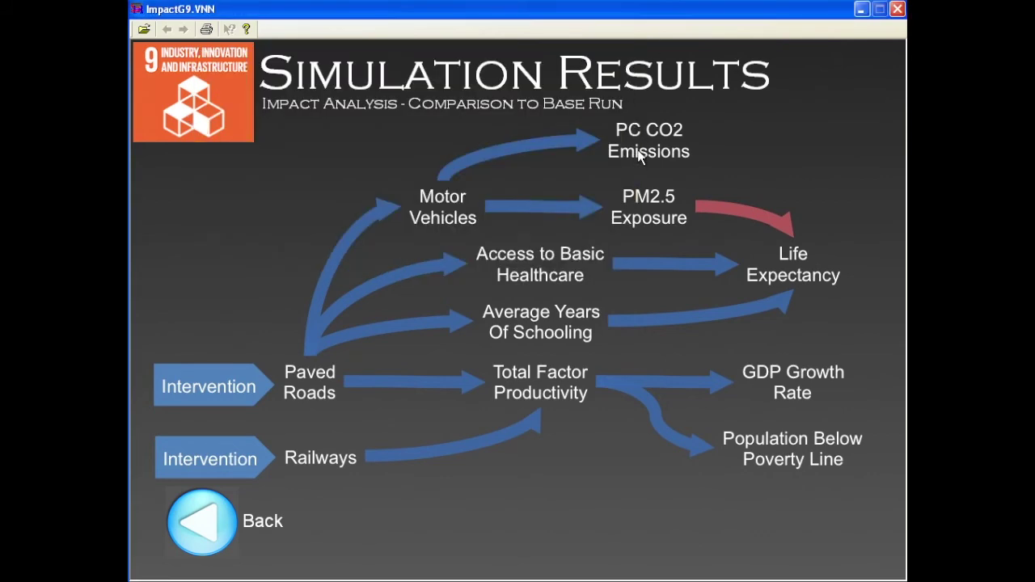
Step: Check the CO2 and PM2.5 exposure graphs, then display life expectancy (73.783 vs 73.723 by 2030)
{"action": "left_click", "coordinate": [639, 152]}
{"action": "left_click", "coordinate": [661, 219]}
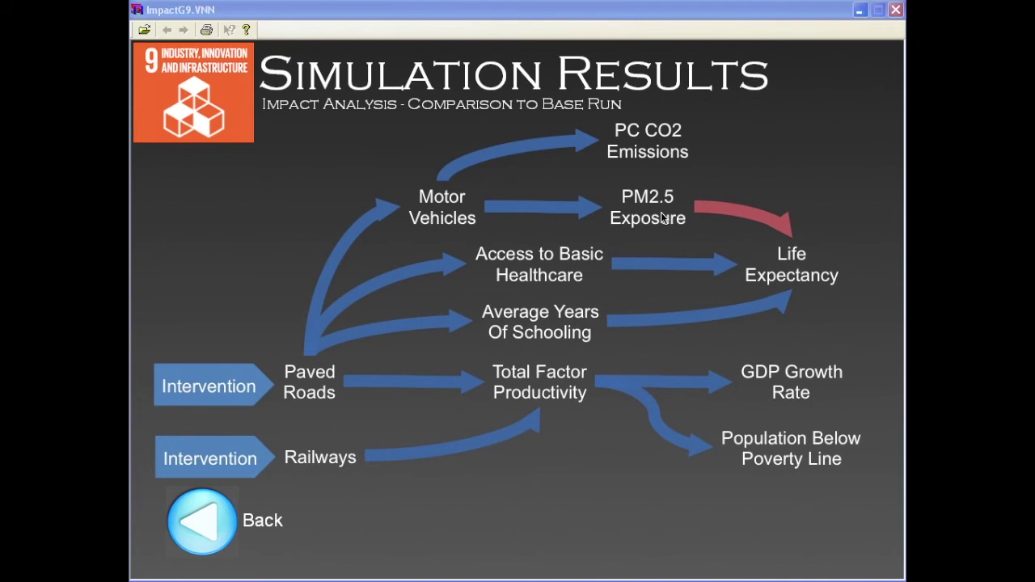
{"action": "left_click", "coordinate": [661, 218]}
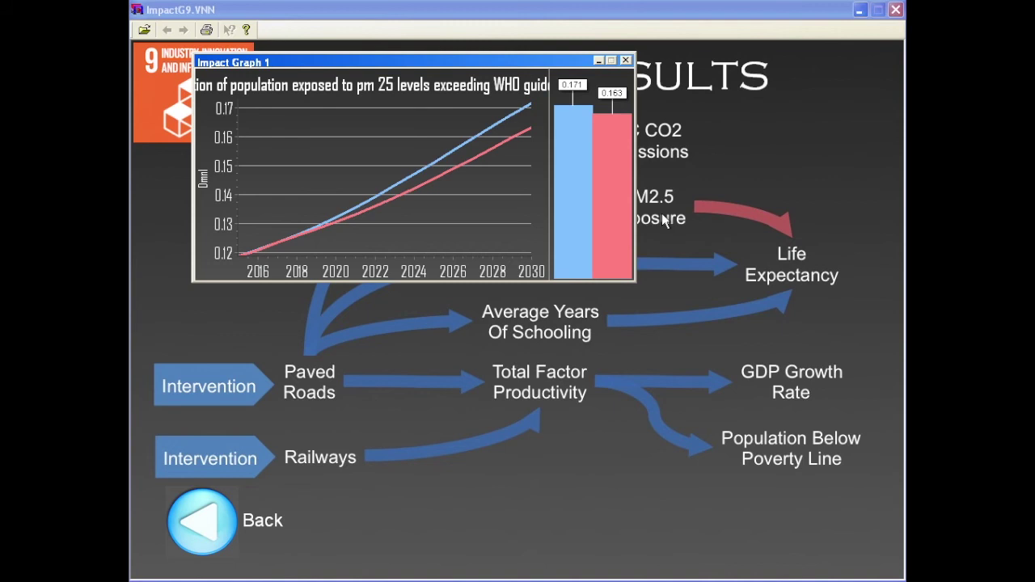
{"action": "left_click", "coordinate": [625, 59]}
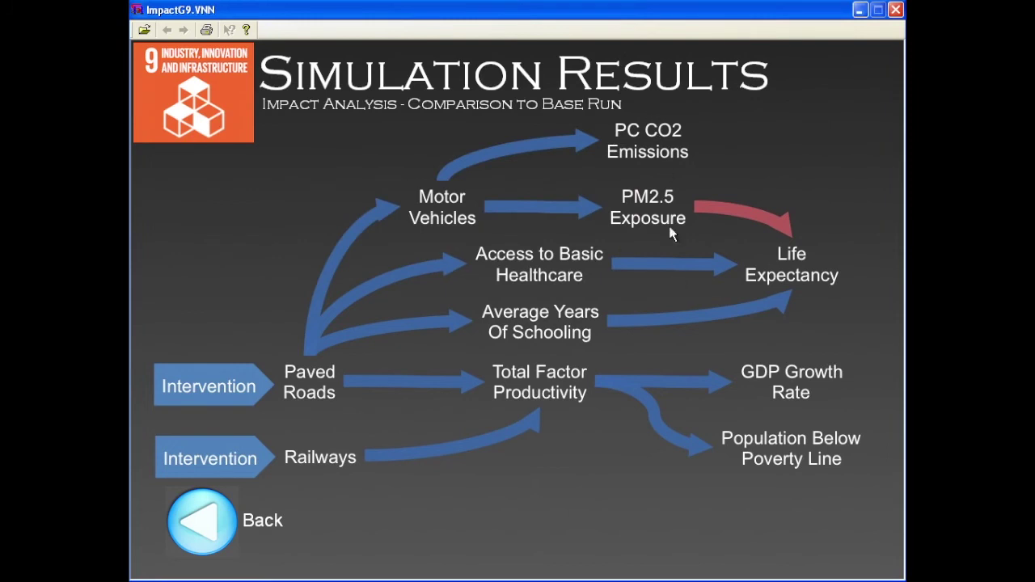
{"action": "left_click", "coordinate": [789, 276]}
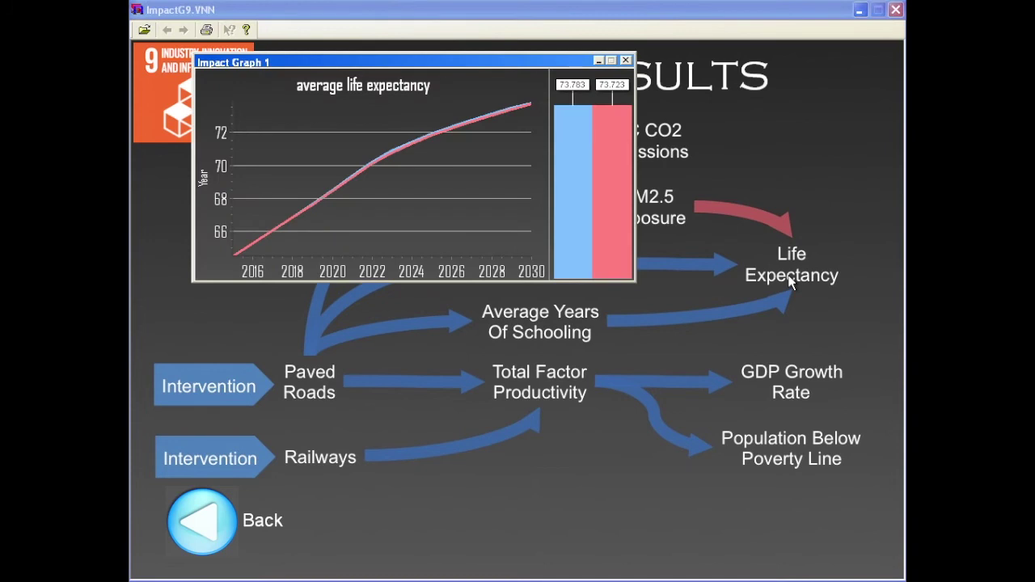